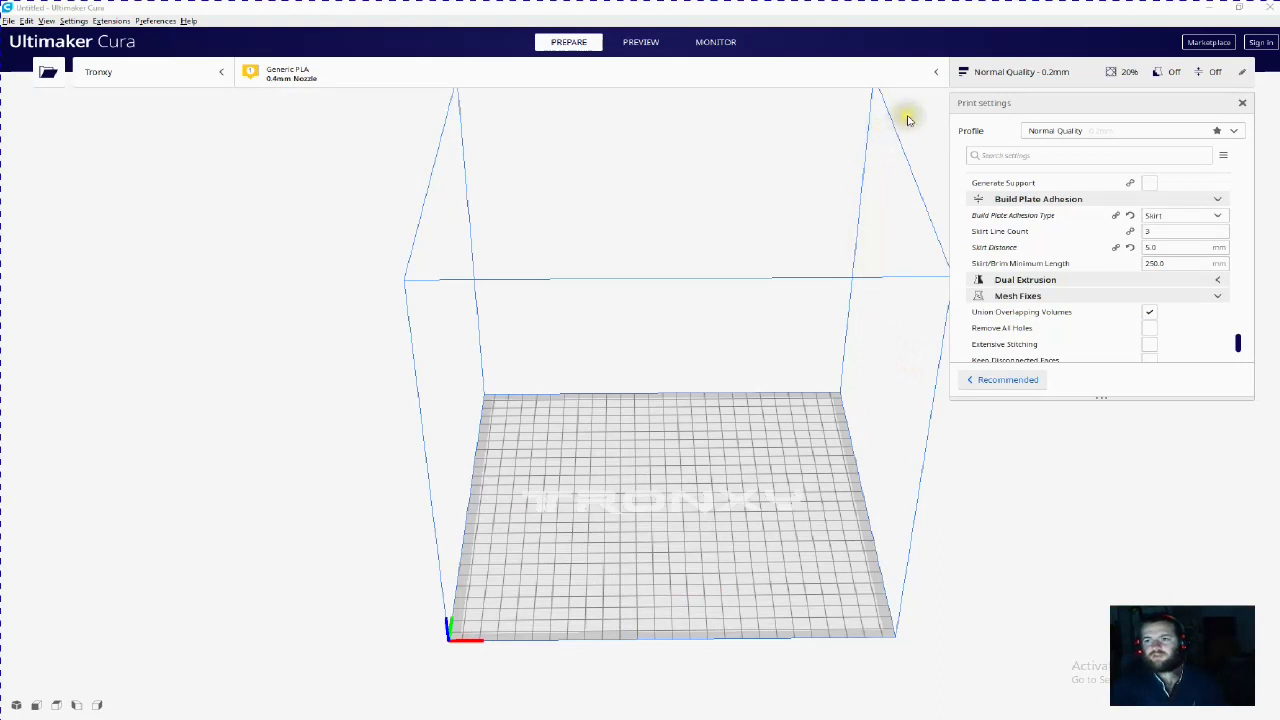
# - Open the Cura Marketplace to show the premium plugins
pyautogui.click(1201, 44)
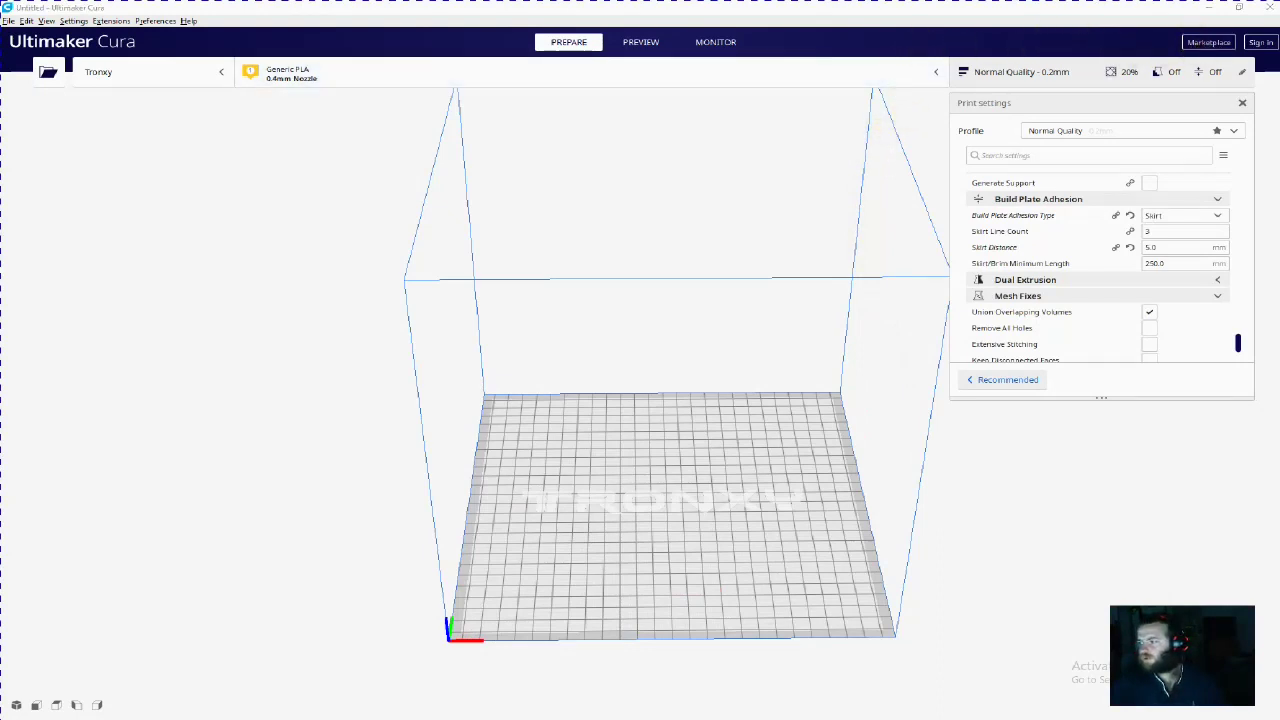
# - Check that the Mesh Tools plugin page reads Installed, then close the Marketplace
pyautogui.moveTo(906, 77); pyautogui.dragTo(660, 149)
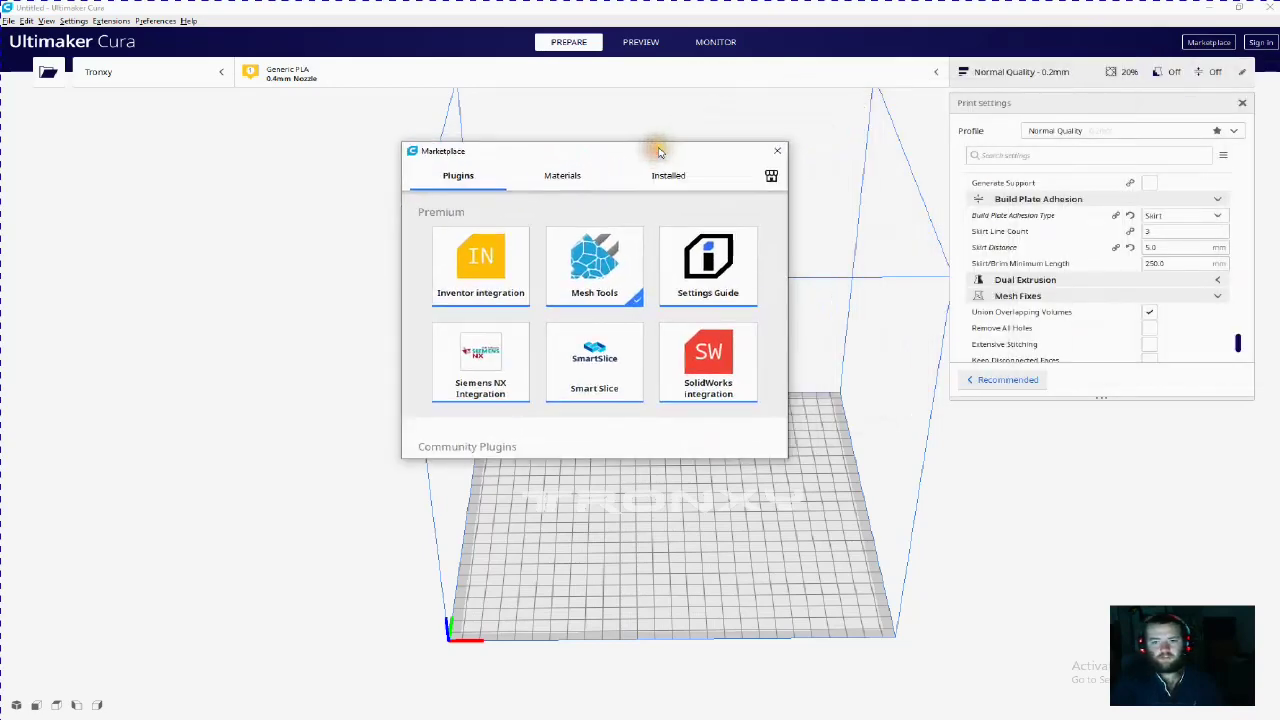
pyautogui.click(594, 265)
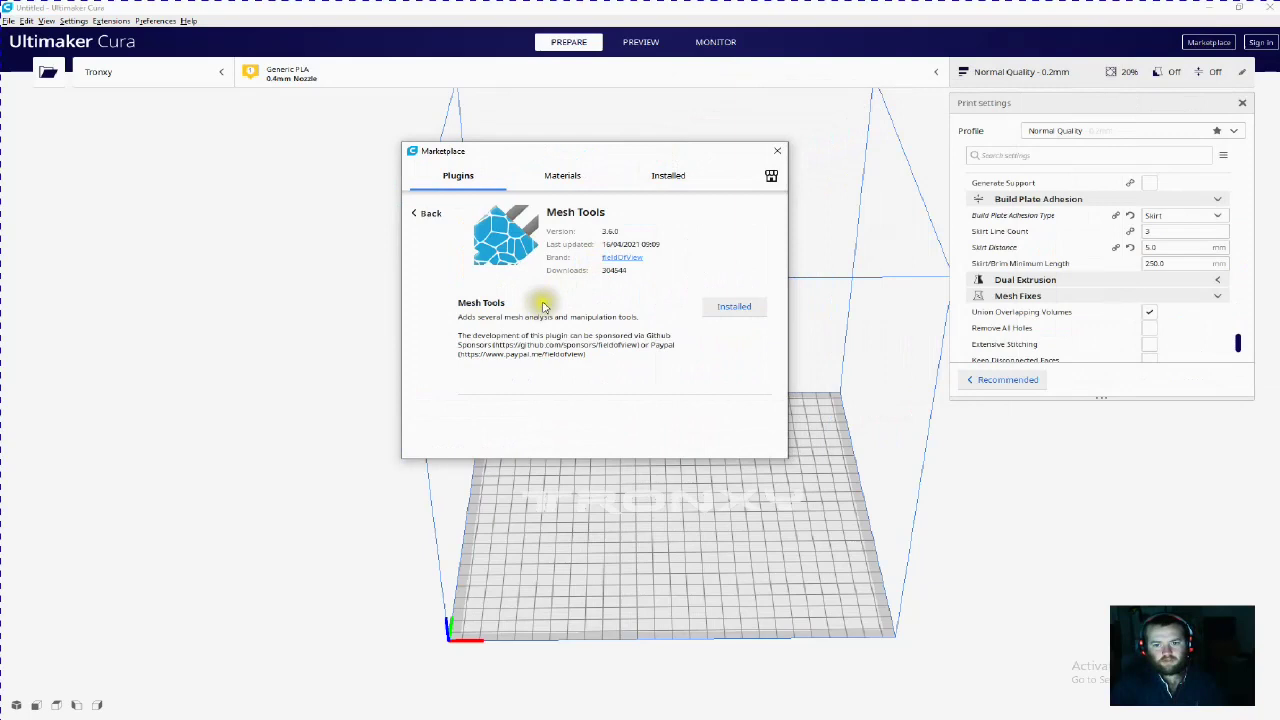
pyautogui.click(638, 314)
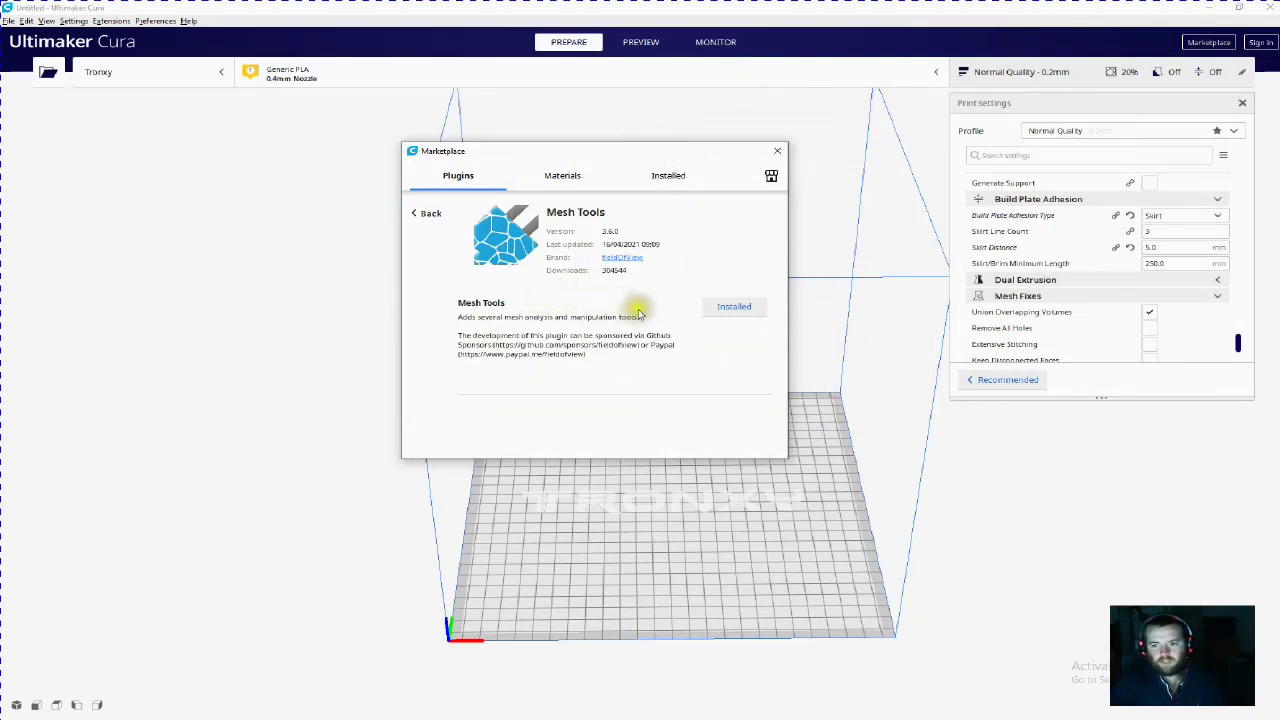
pyautogui.click(650, 310)
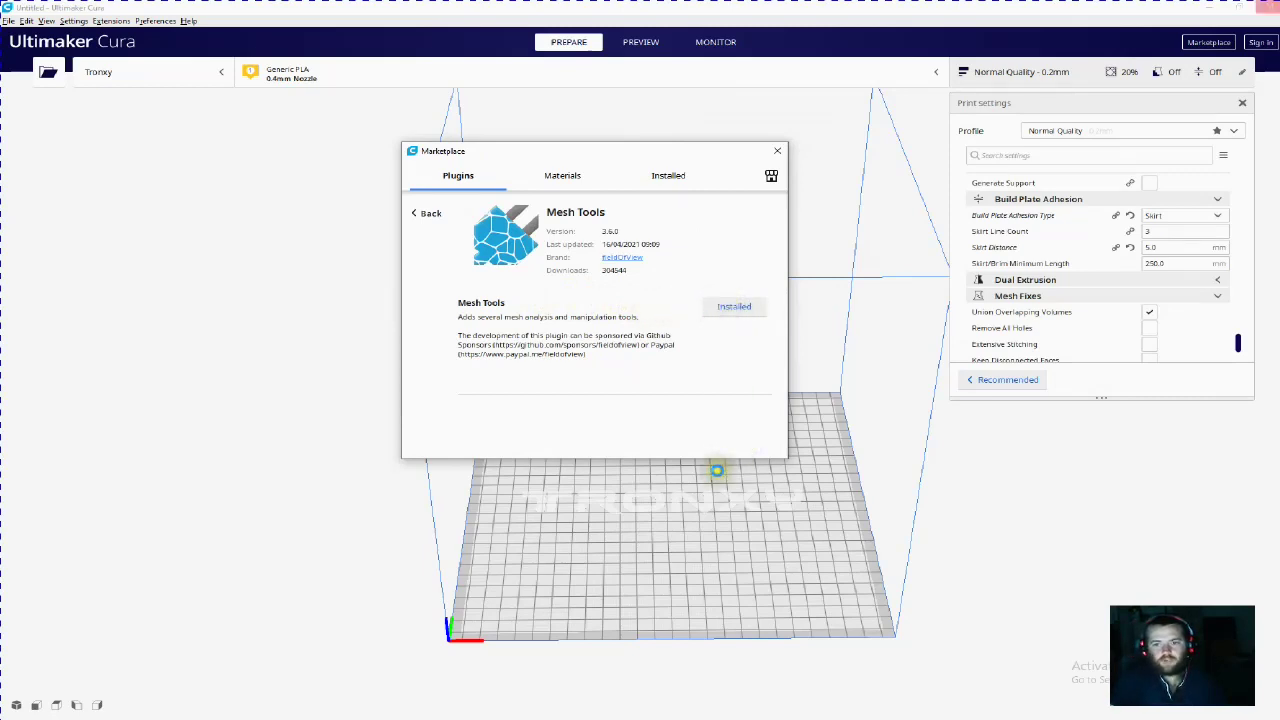
pyautogui.click(777, 150)
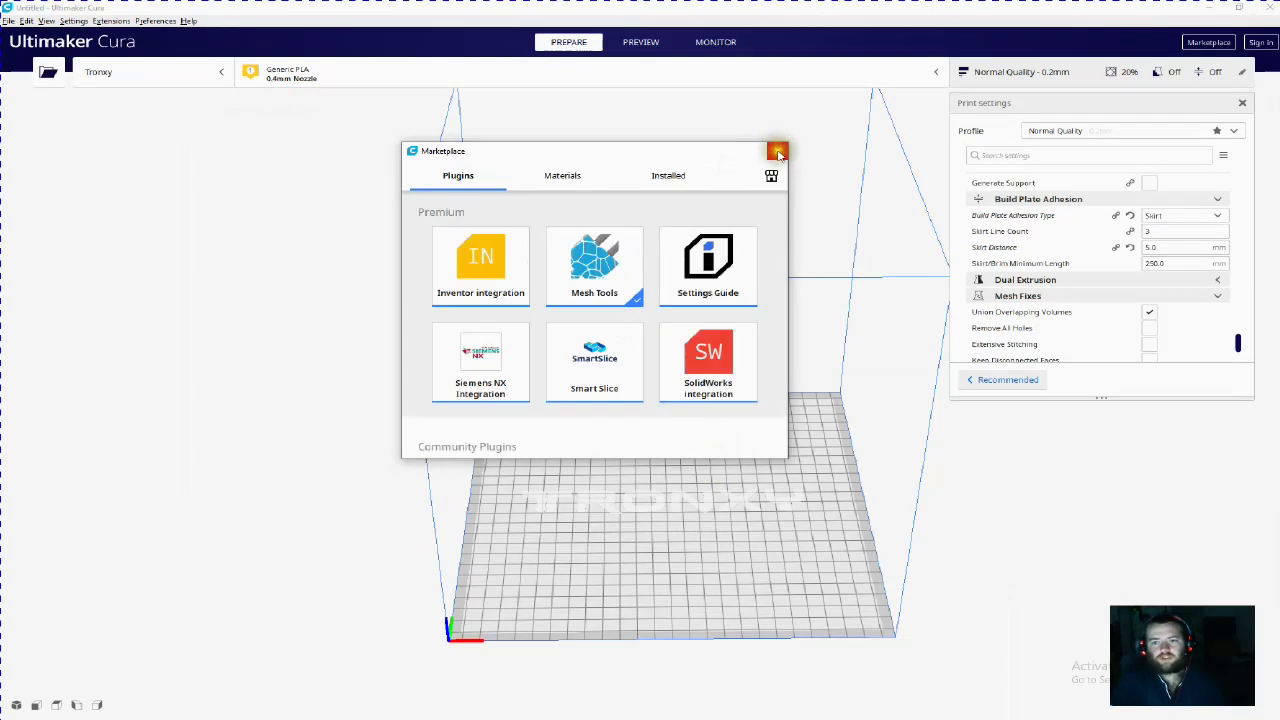
pyautogui.click(777, 150)
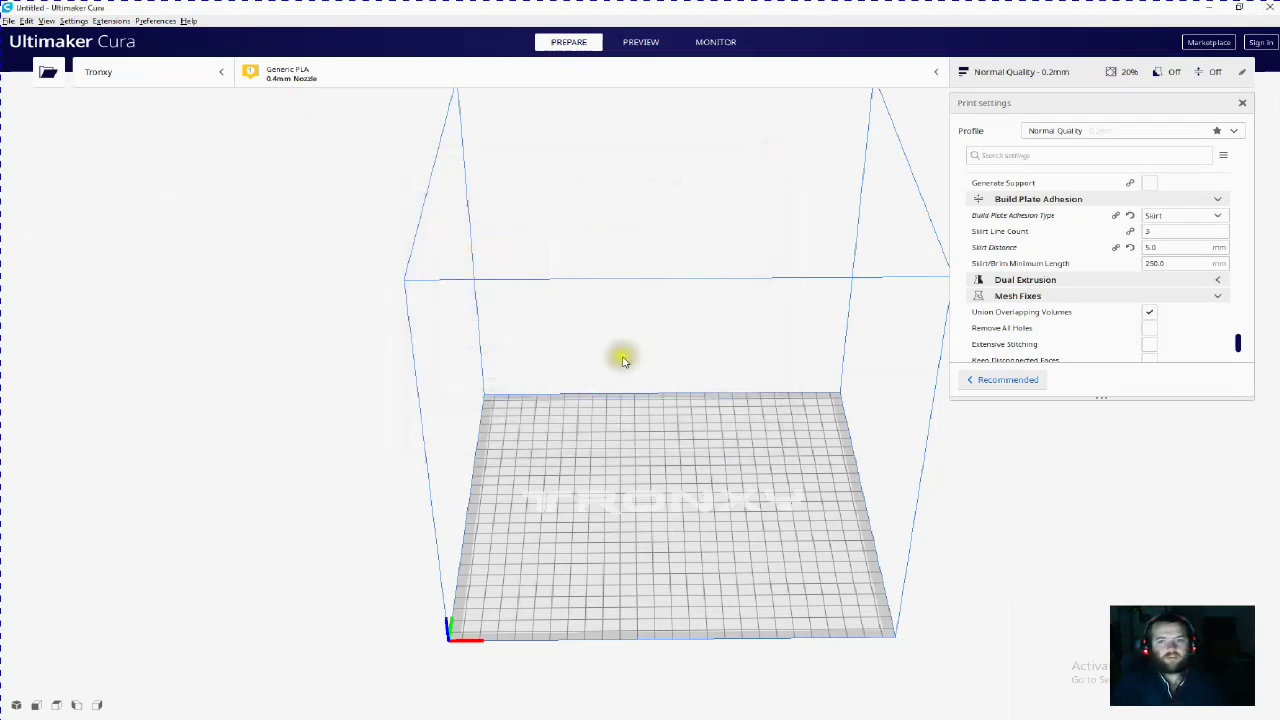
# - Load the 'captain-america-bust and thanos' STL file onto the build plate
pyautogui.click(46, 75)
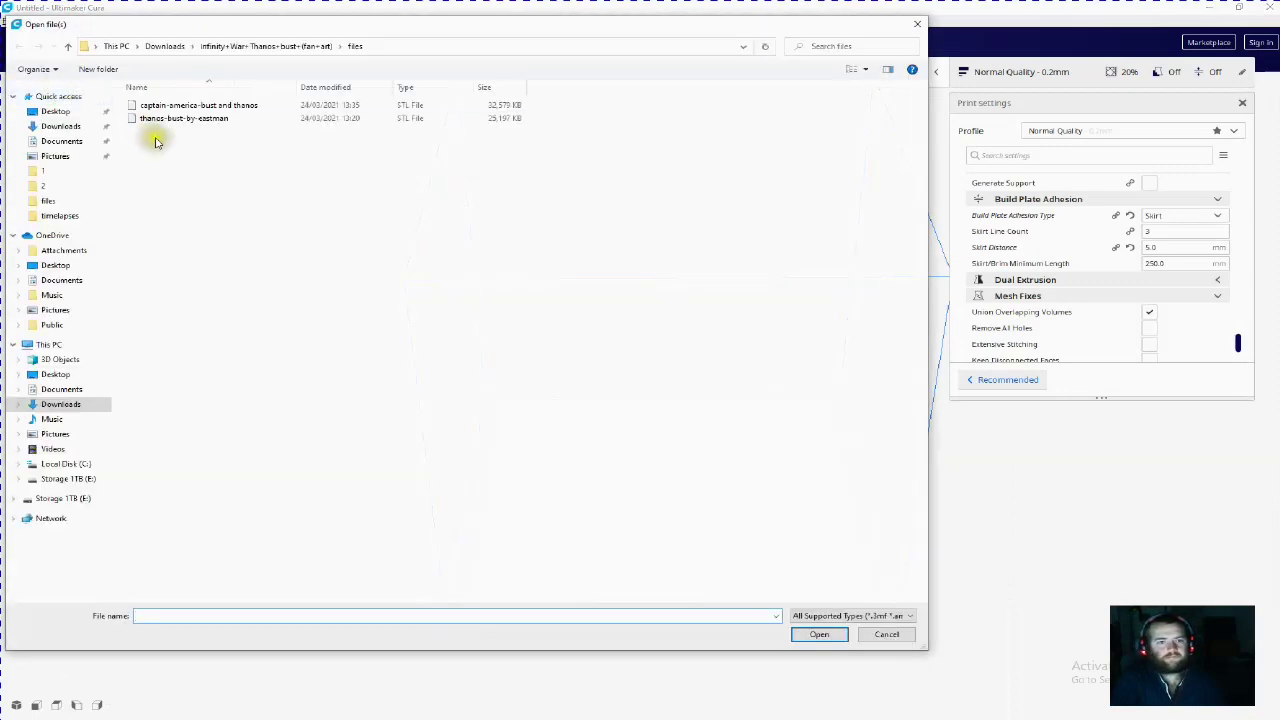
pyautogui.click(244, 113)
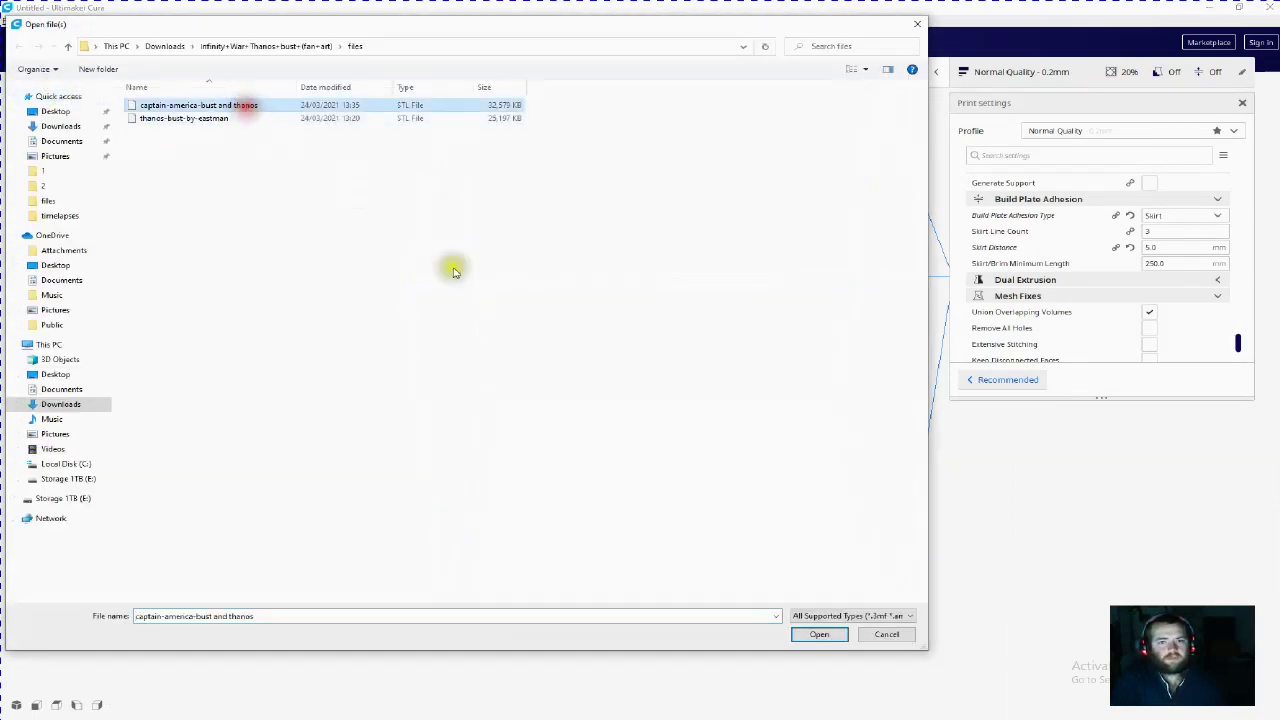
pyautogui.click(822, 636)
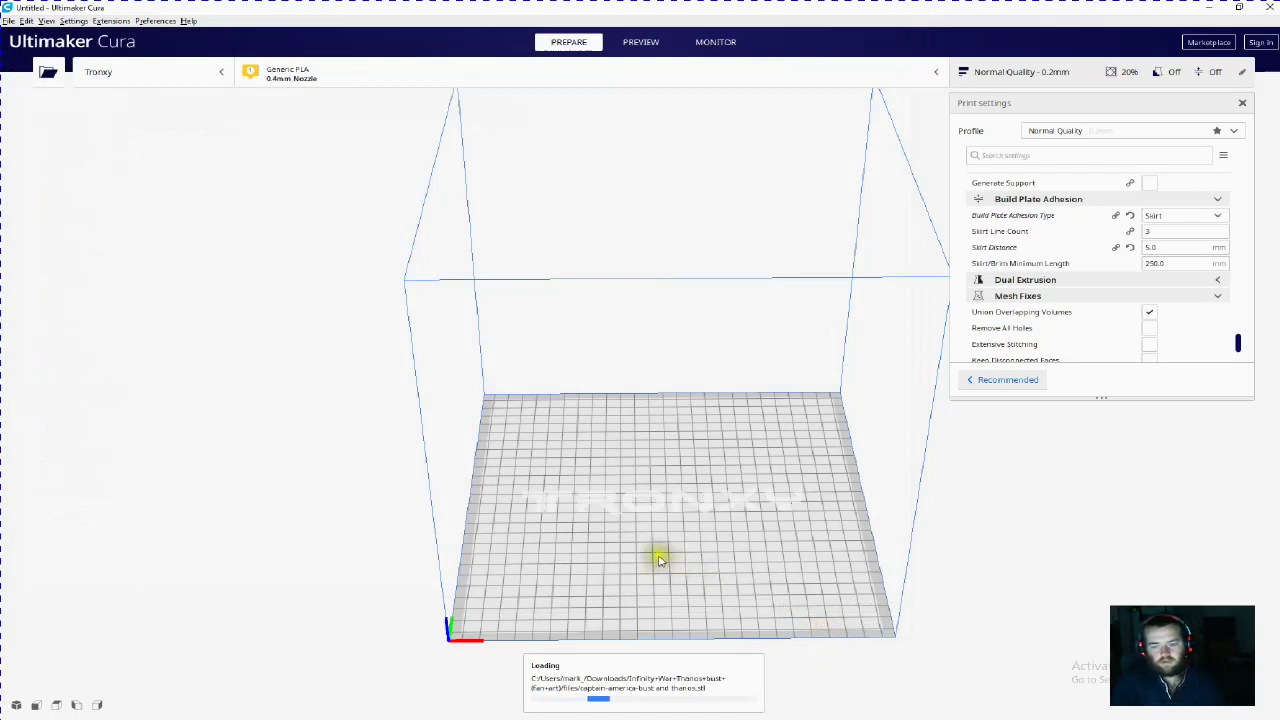
pyautogui.moveTo(712, 570); pyautogui.dragTo(705, 565, button='right')
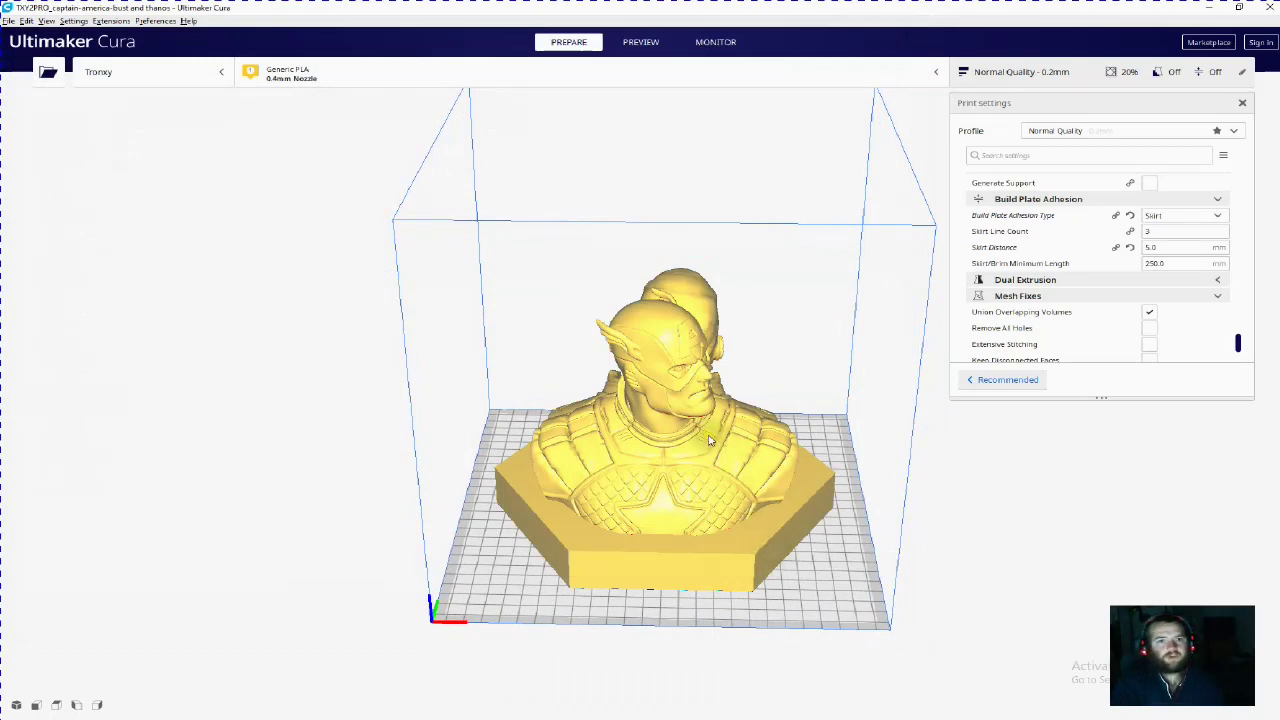
# - Zoom in, select the bust, and bring up its right-click Mesh Tools submenu
pyautogui.scroll(3, 766, 448)
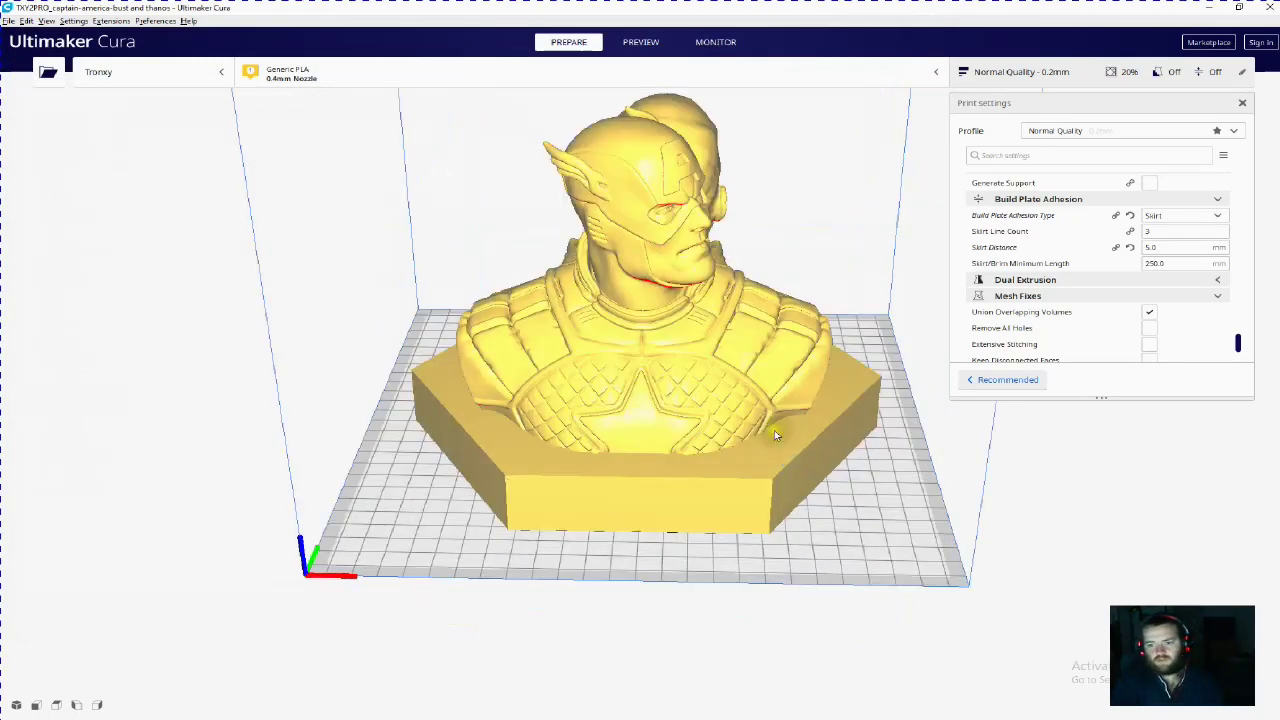
pyautogui.click(774, 434)
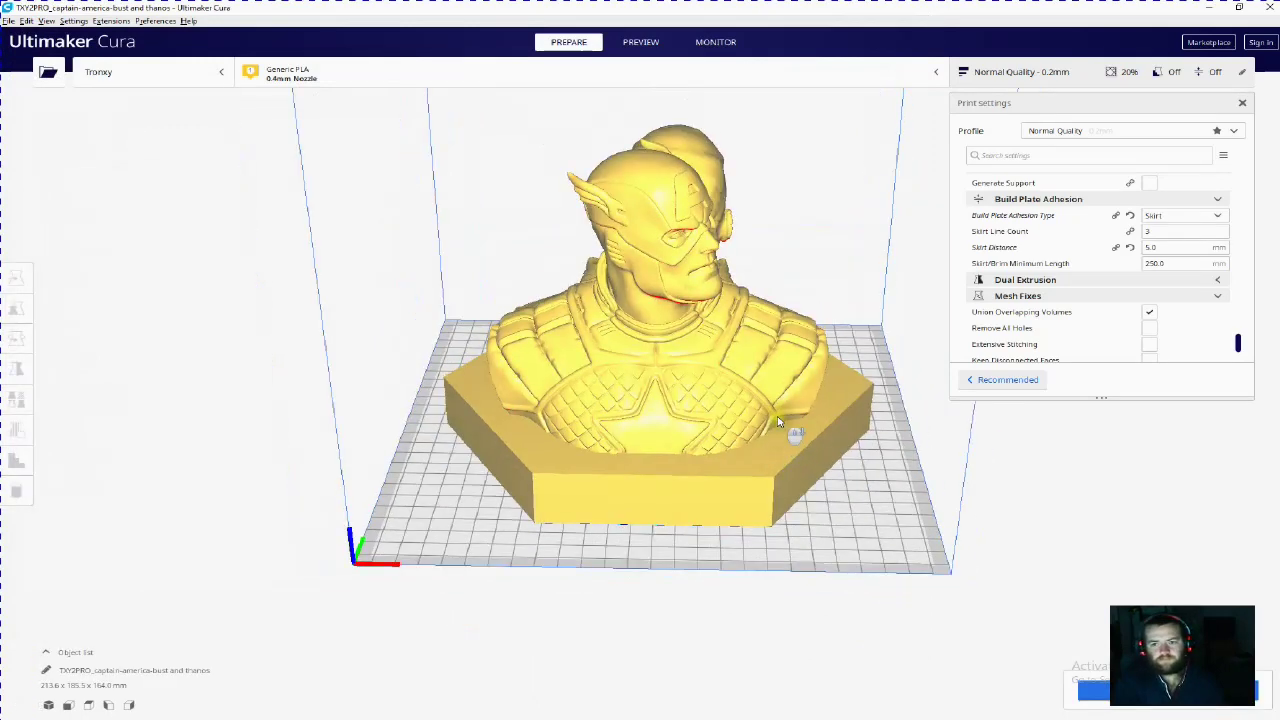
pyautogui.click(660, 362)
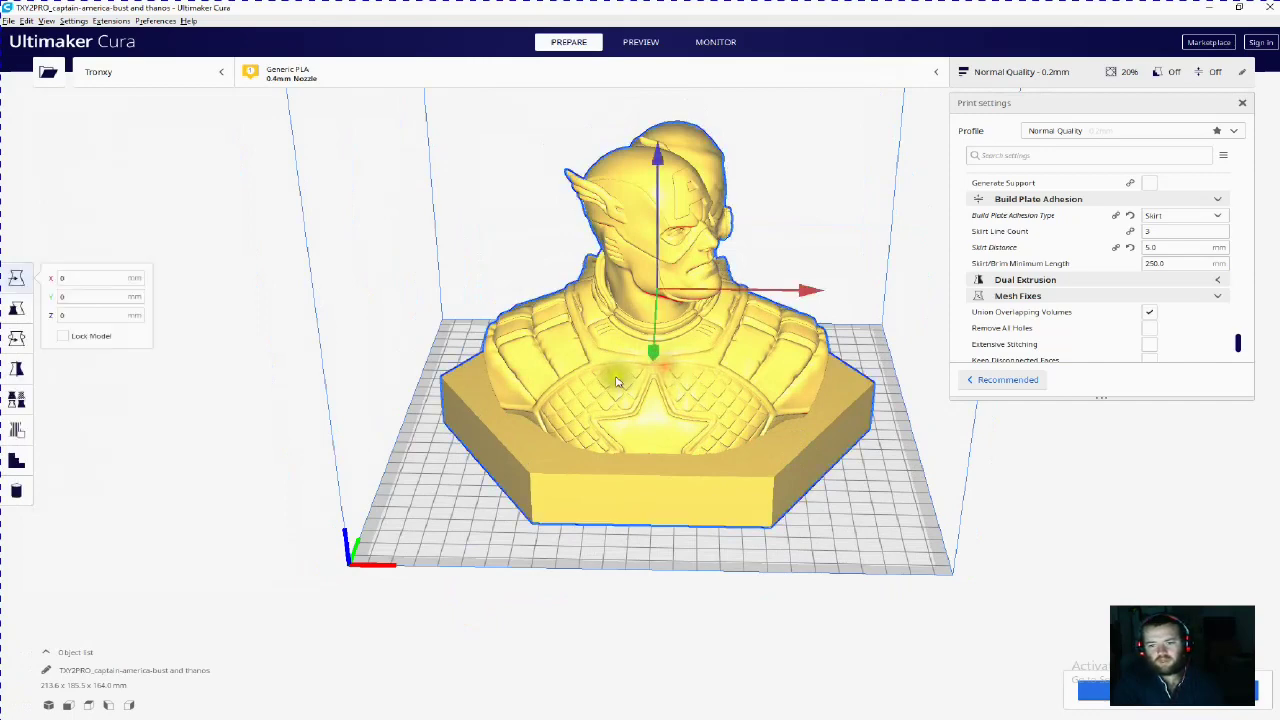
pyautogui.rightClick(697, 388)
pyautogui.moveTo(760, 389)
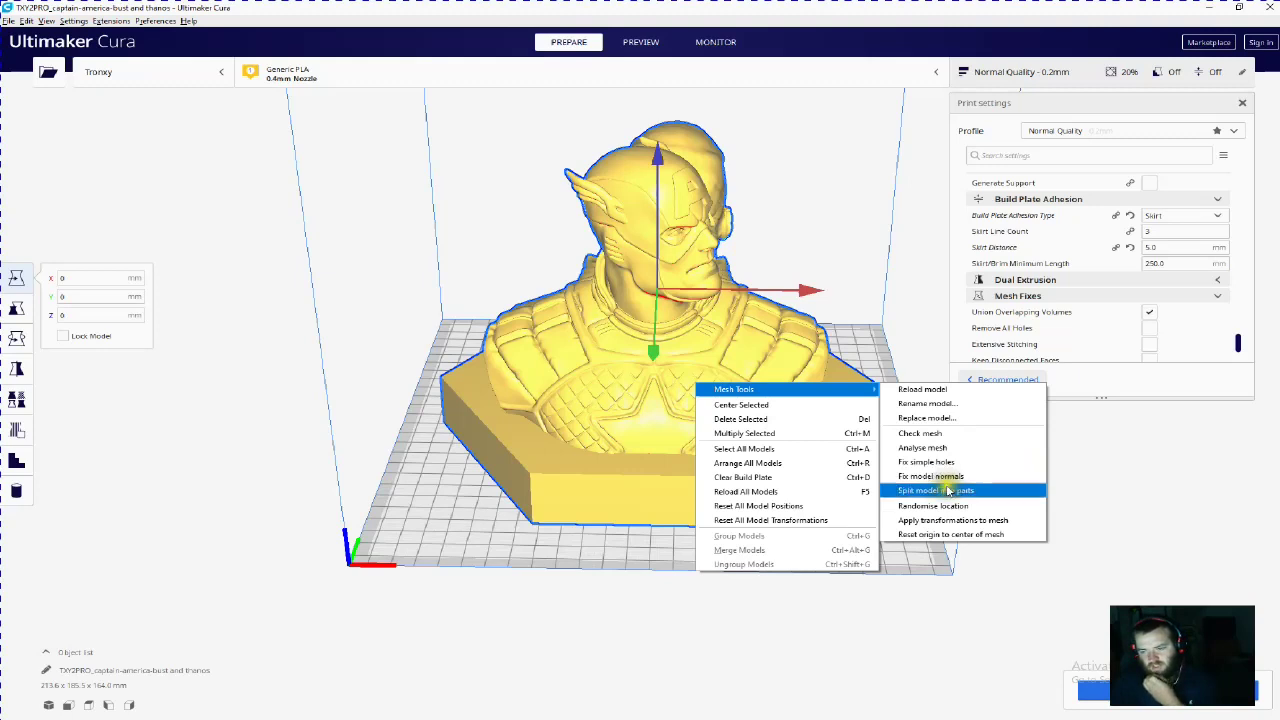
# - Run Mesh Tools' Split model into parts on the bust and orbit to inspect the pieces
pyautogui.click(924, 492)
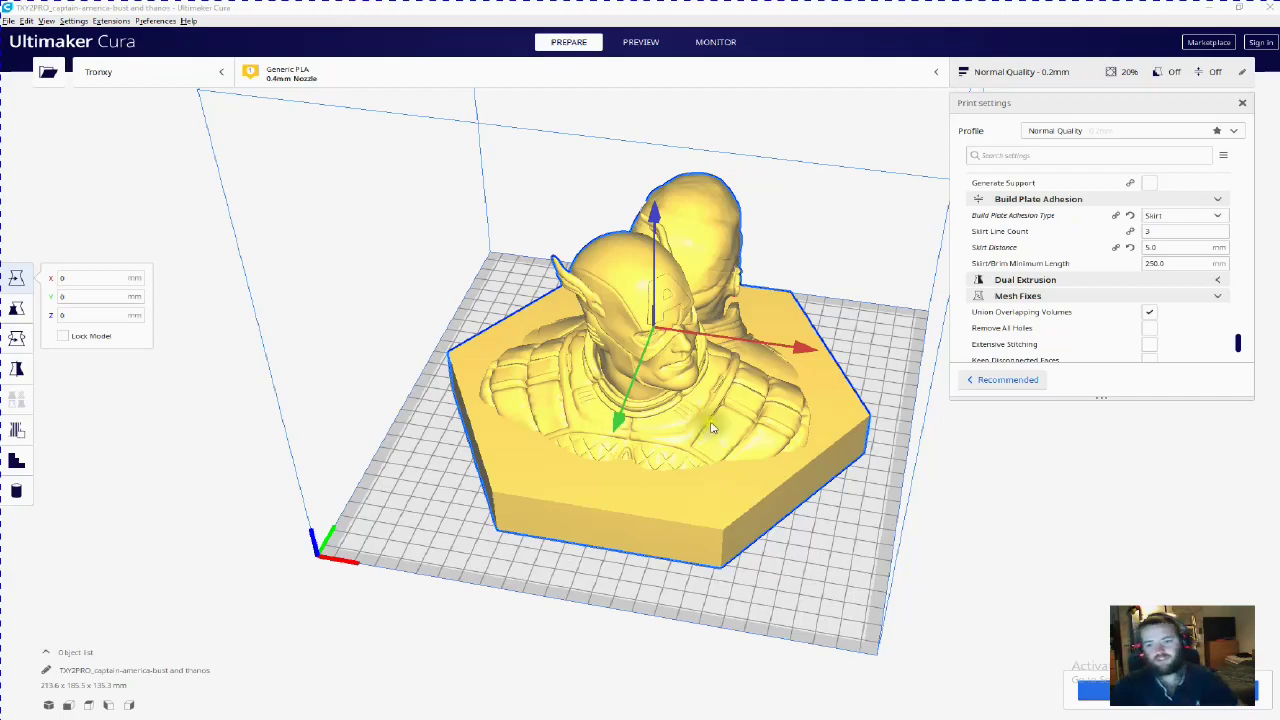
pyautogui.moveTo(843, 467)
pyautogui.mouseDown(button='right')
pyautogui.moveTo(618, 425)
pyautogui.moveTo(800, 429)
pyautogui.moveTo(666, 449)
pyautogui.moveTo(620, 437)
pyautogui.moveTo(868, 438)
pyautogui.mouseUp(button='right')
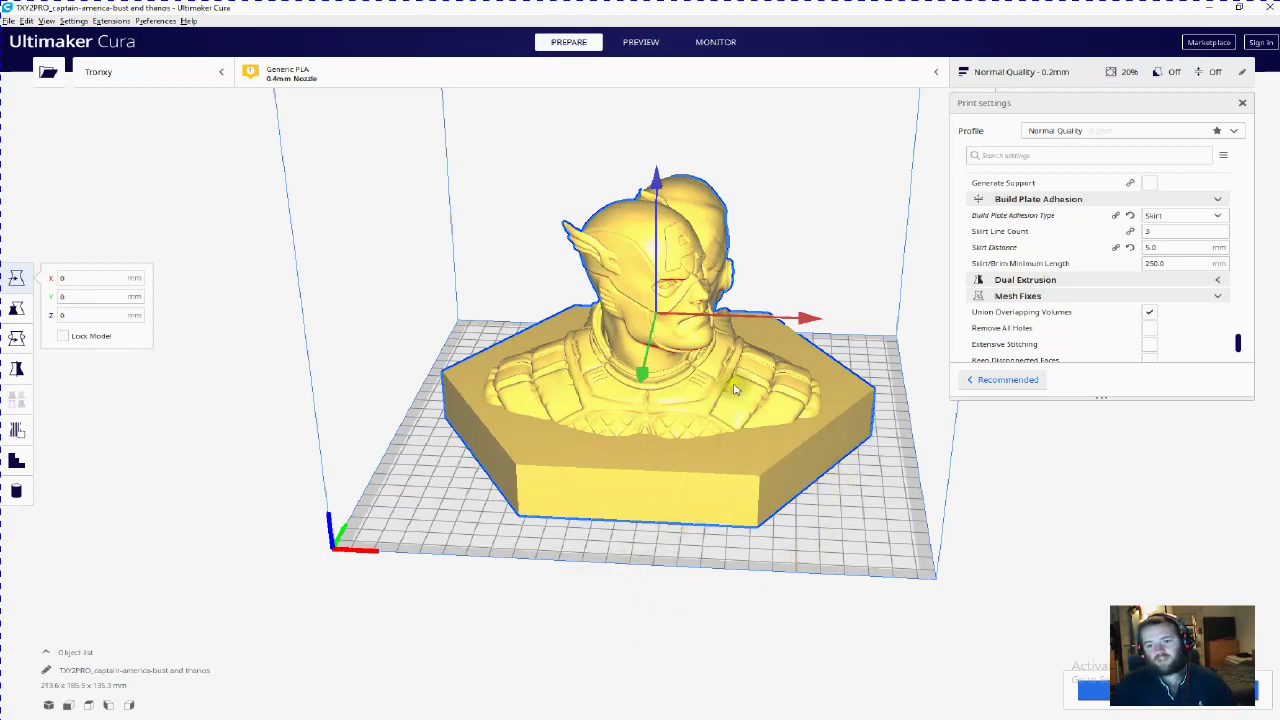
pyautogui.moveTo(862, 445)
pyautogui.mouseDown(button='right')
pyautogui.moveTo(677, 471)
pyautogui.moveTo(574, 443)
pyautogui.moveTo(743, 471)
pyautogui.moveTo(873, 433)
pyautogui.mouseUp(button='right')
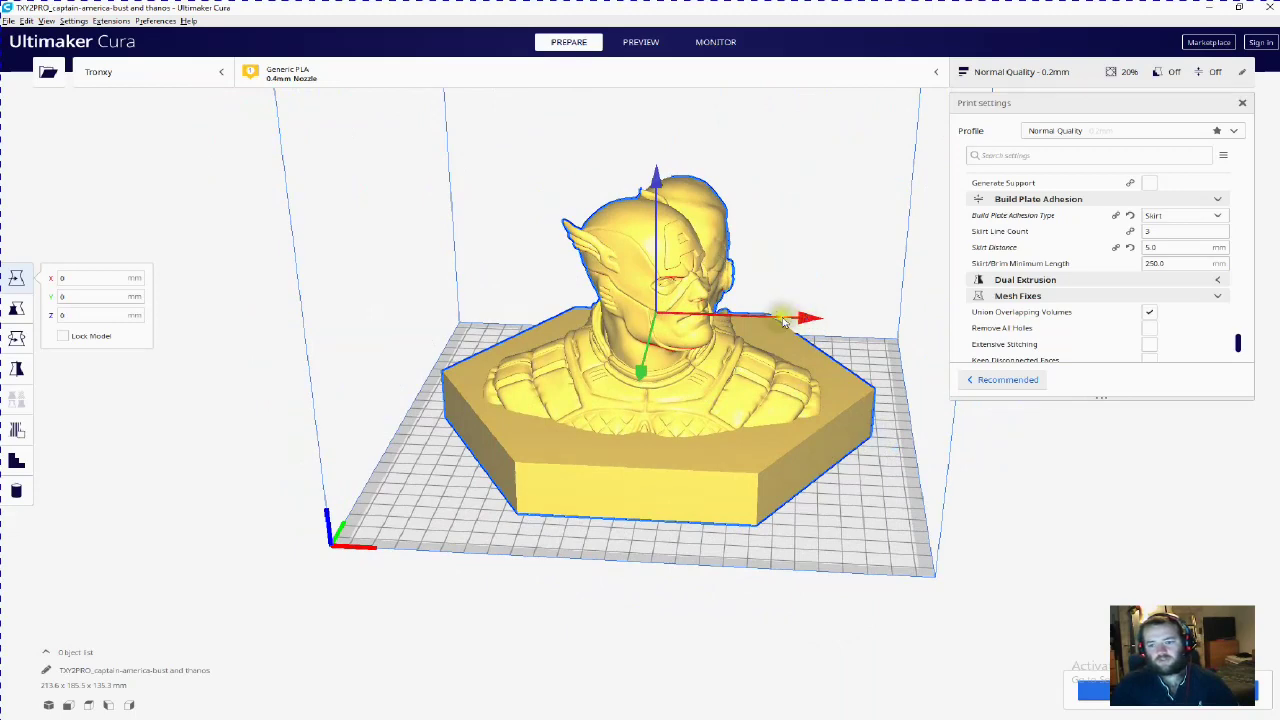
# - Use Arrange All Models to spread the split parts across the build plate
pyautogui.click(699, 384)
pyautogui.rightClick(699, 386)
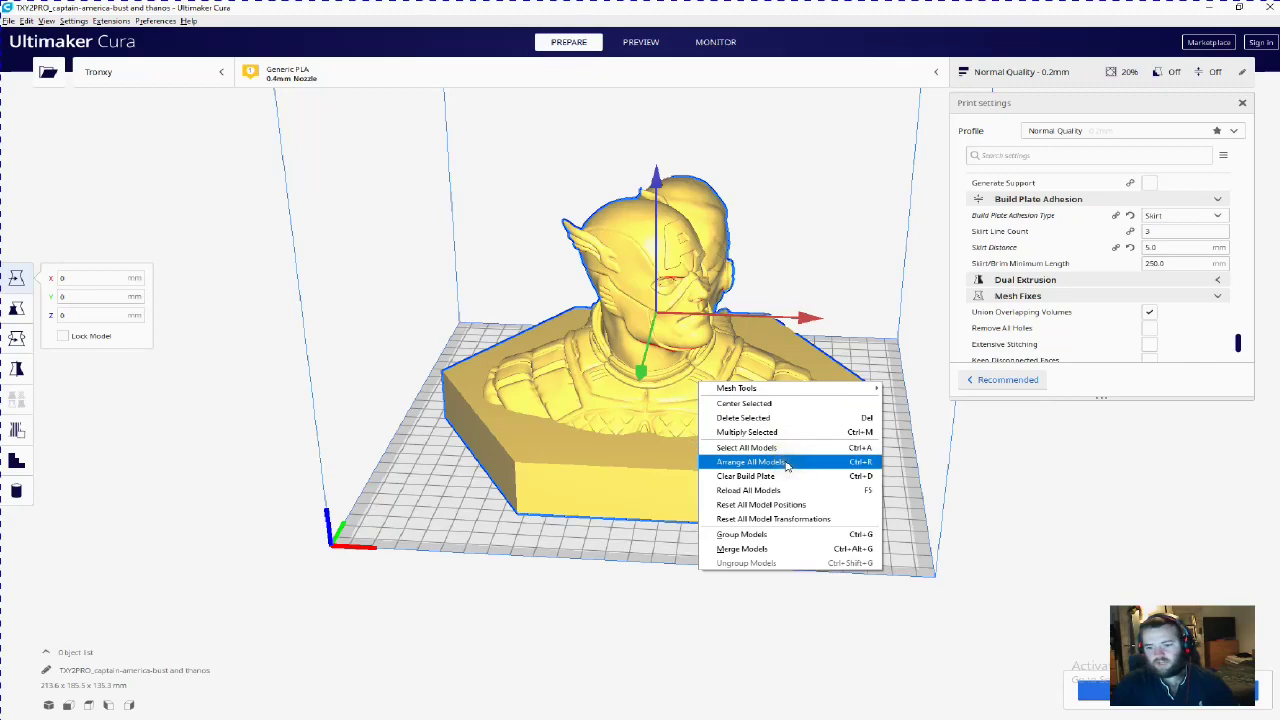
pyautogui.click(787, 463)
# - Move the Captain America bust left along X, clear of the hexagonal base
pyautogui.moveTo(871, 520)
pyautogui.mouseDown(button='right')
pyautogui.moveTo(695, 532)
pyautogui.moveTo(765, 497)
pyautogui.mouseUp(button='right')
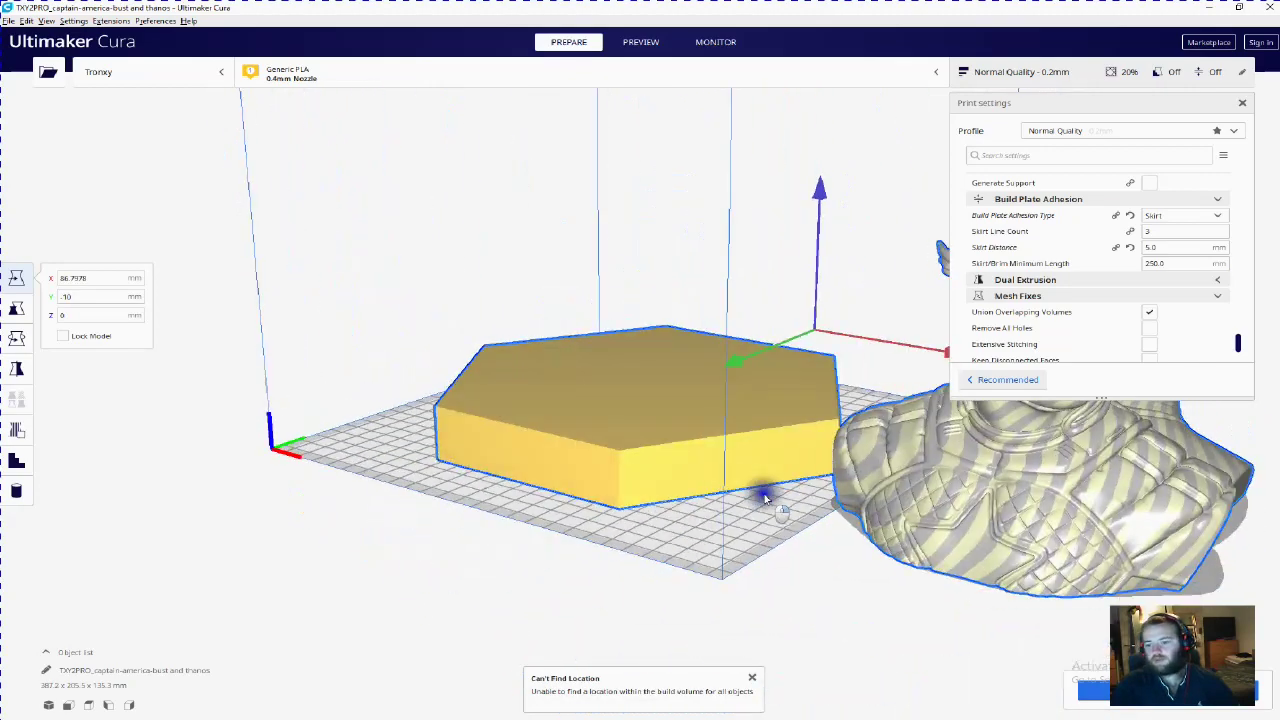
pyautogui.click(982, 463)
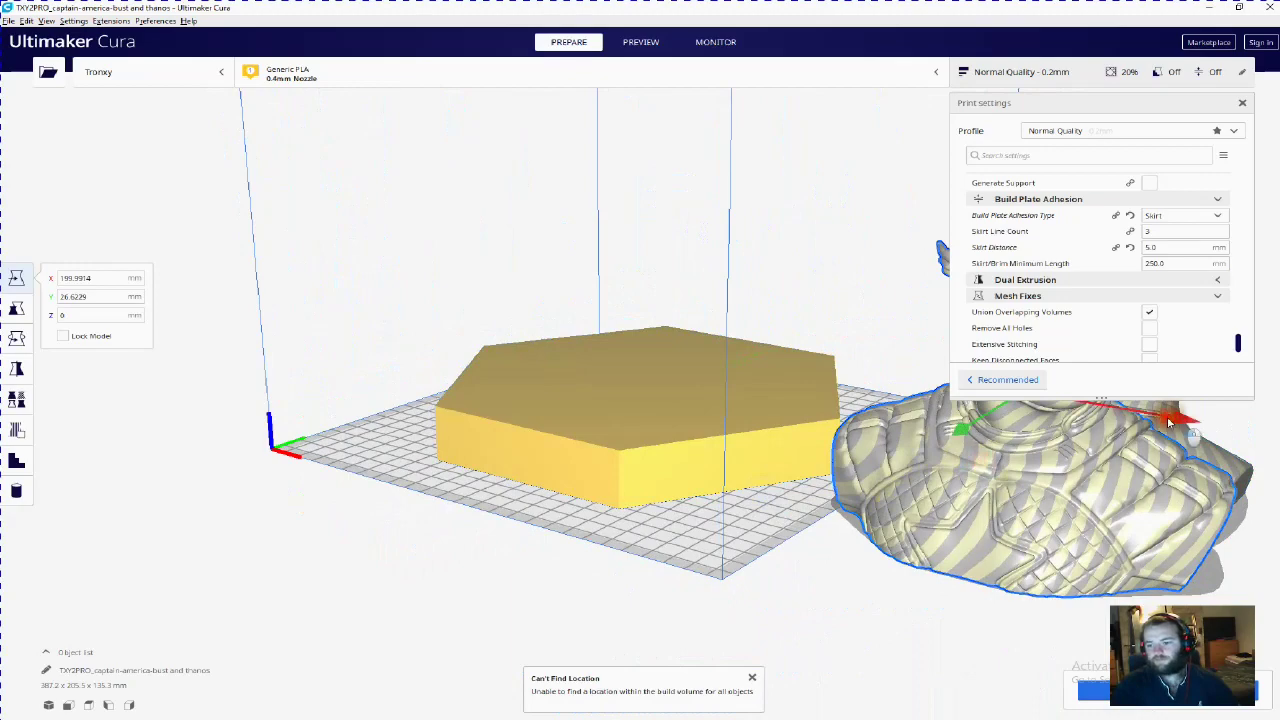
pyautogui.moveTo(1150, 437); pyautogui.dragTo(423, 288)
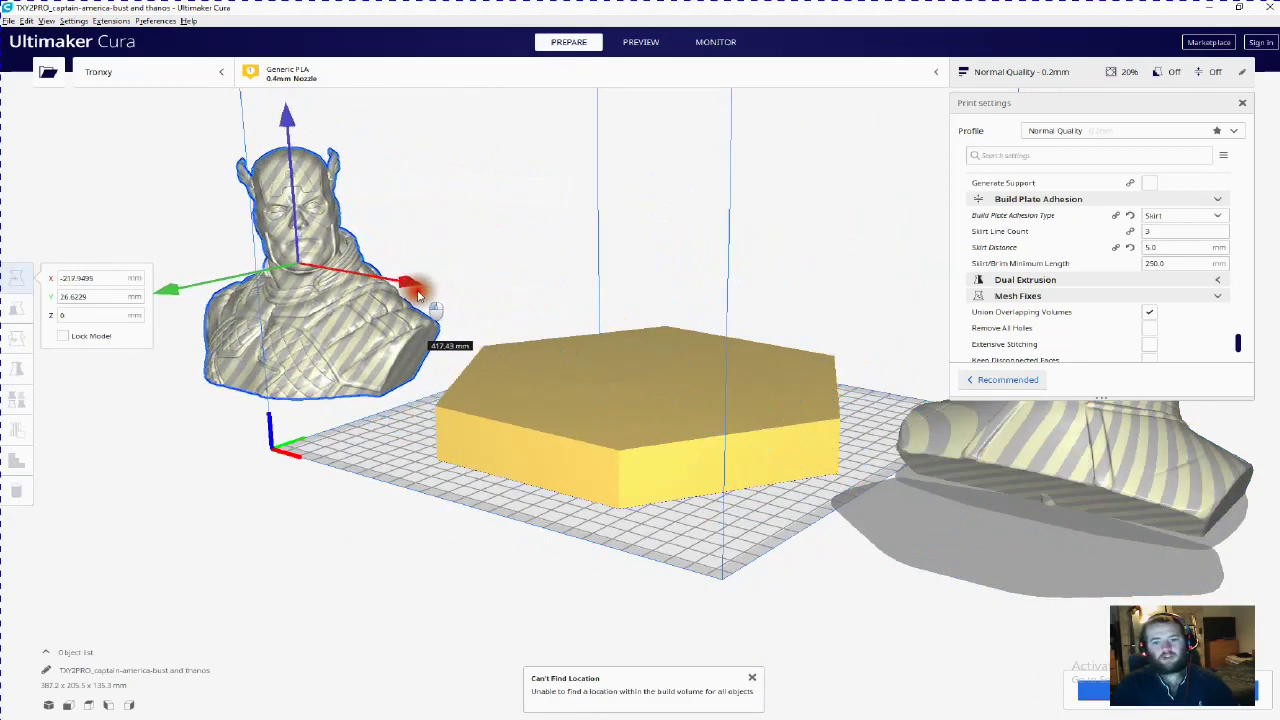
pyautogui.moveTo(500, 523)
pyautogui.mouseDown(button='right')
pyautogui.moveTo(612, 535)
pyautogui.moveTo(623, 523)
pyautogui.mouseUp(button='right')
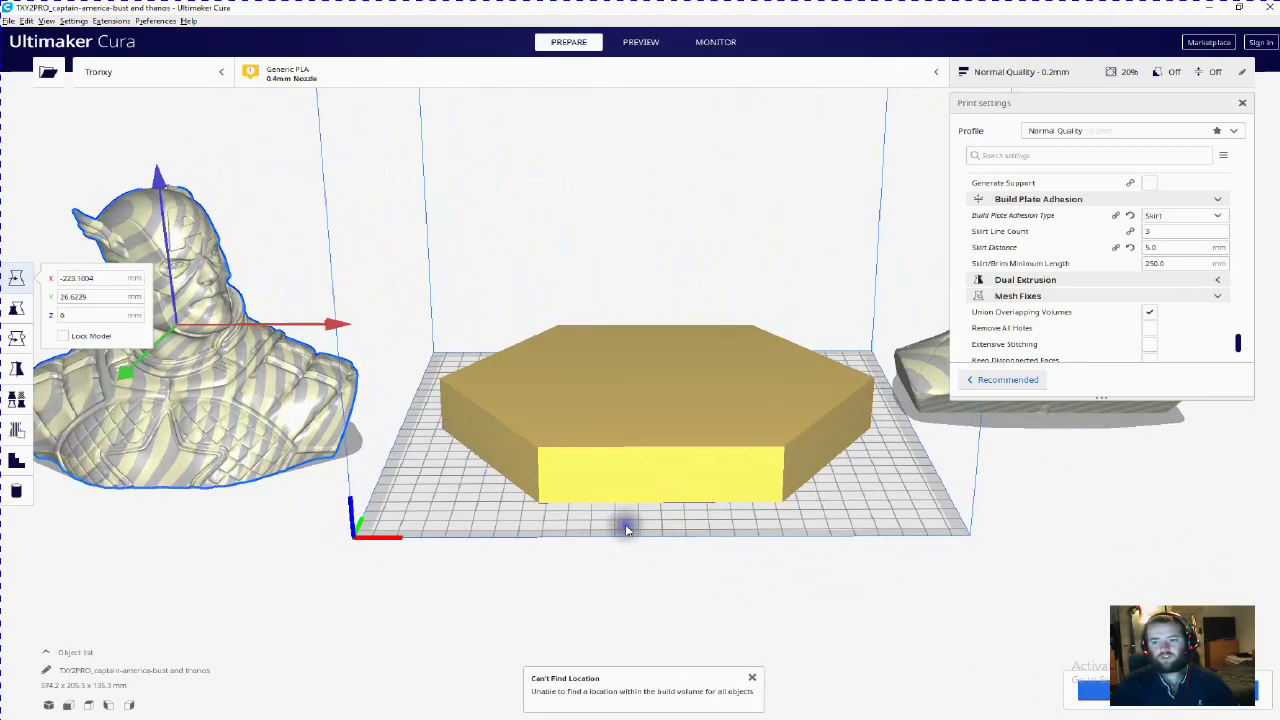
pyautogui.scroll(-3, 623, 523)
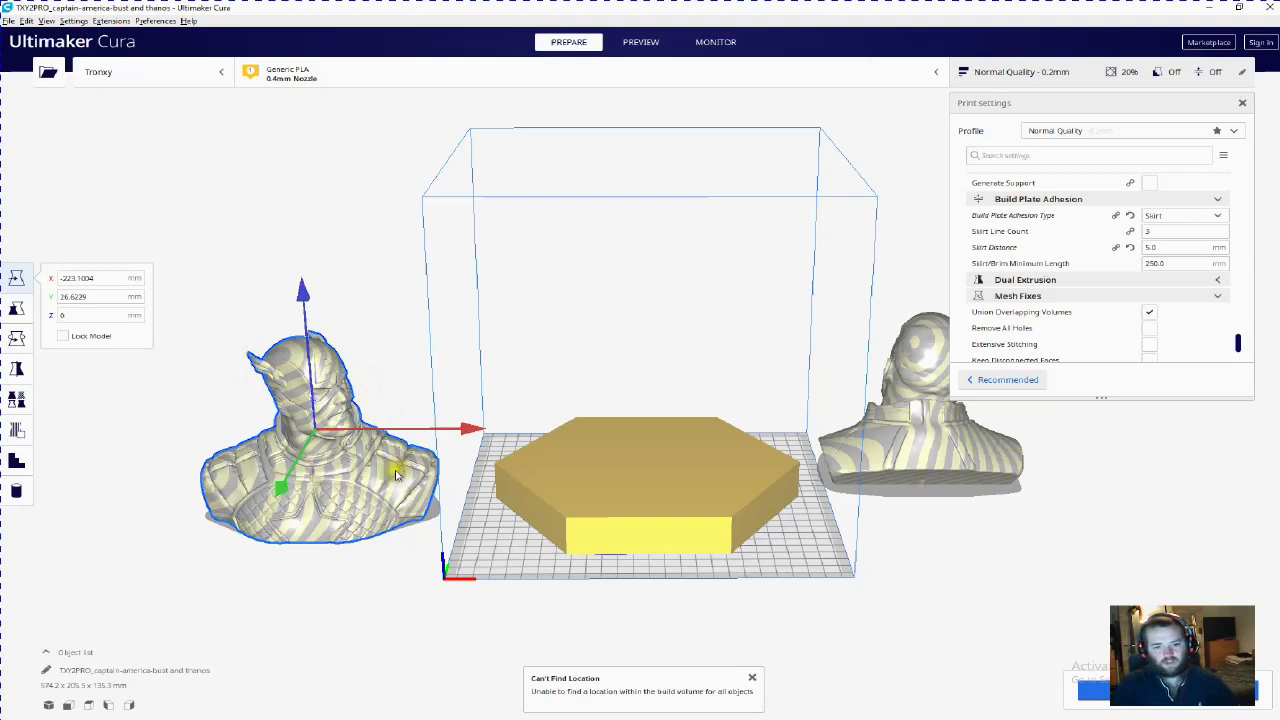
pyautogui.rightClick(650, 480)
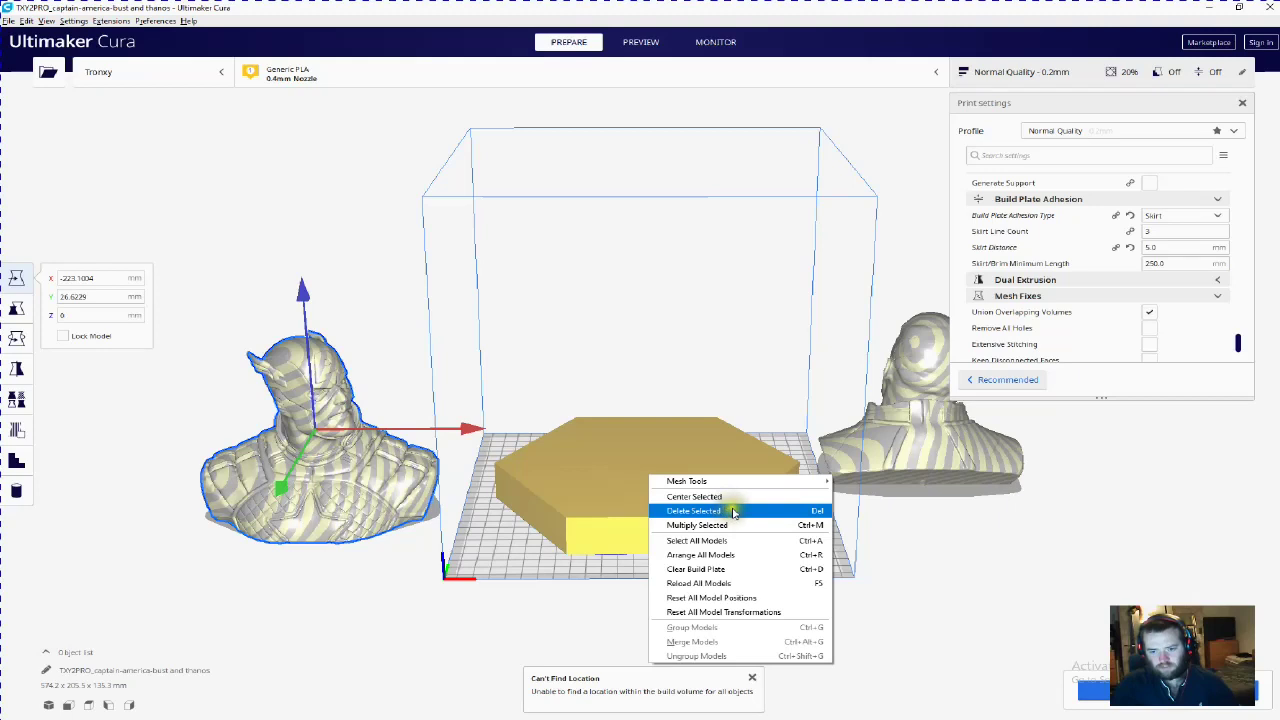
pyautogui.moveTo(740, 481)
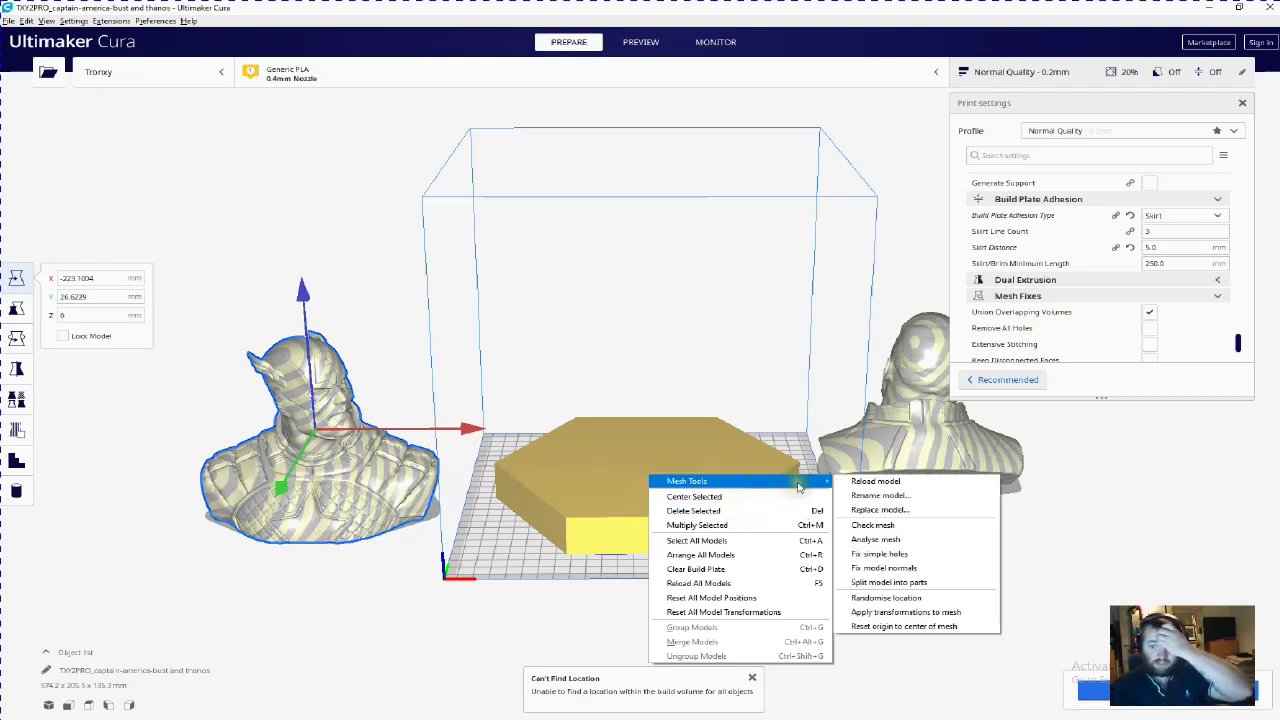
pyautogui.click(880, 542)
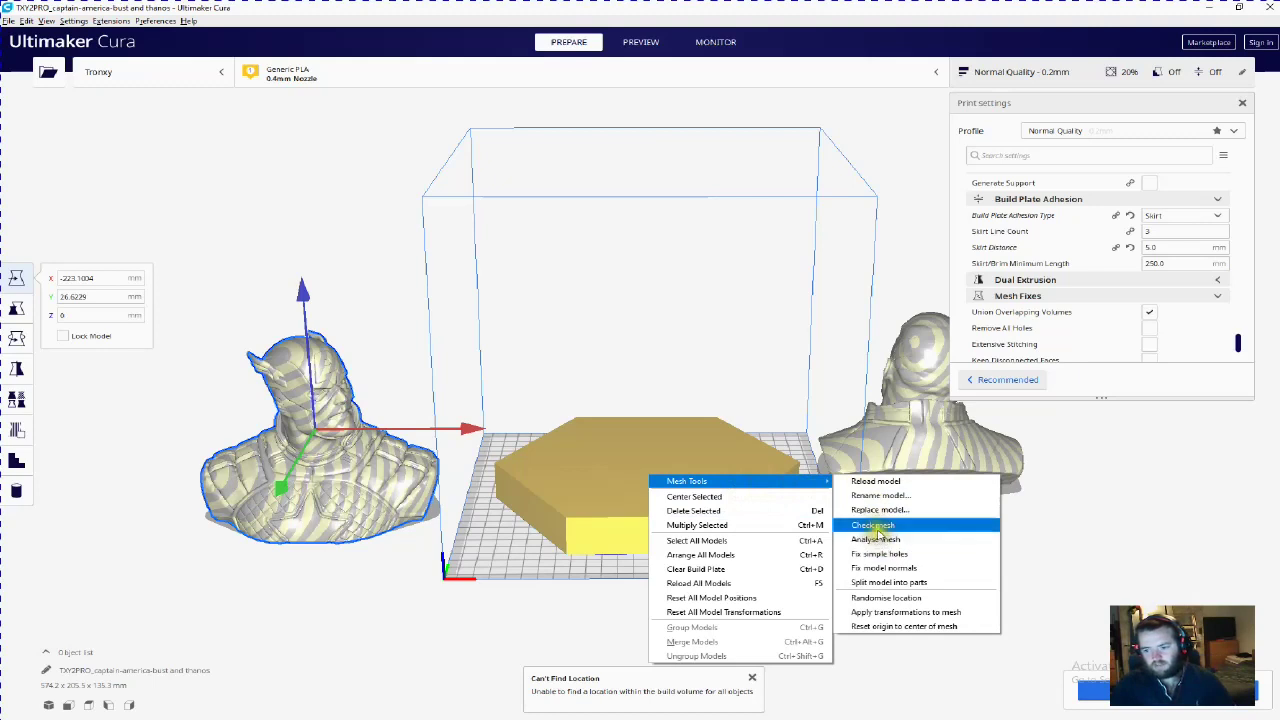
pyautogui.click(878, 528)
pyautogui.click(745, 483)
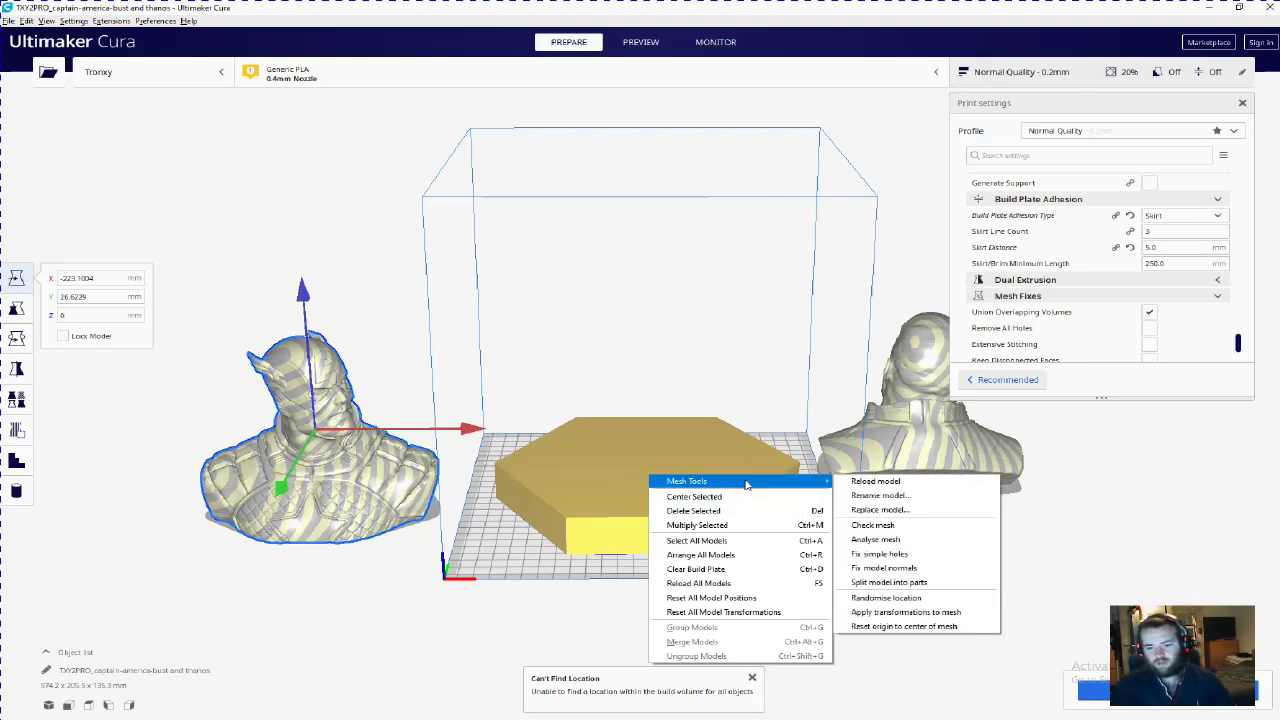
pyautogui.click(757, 382)
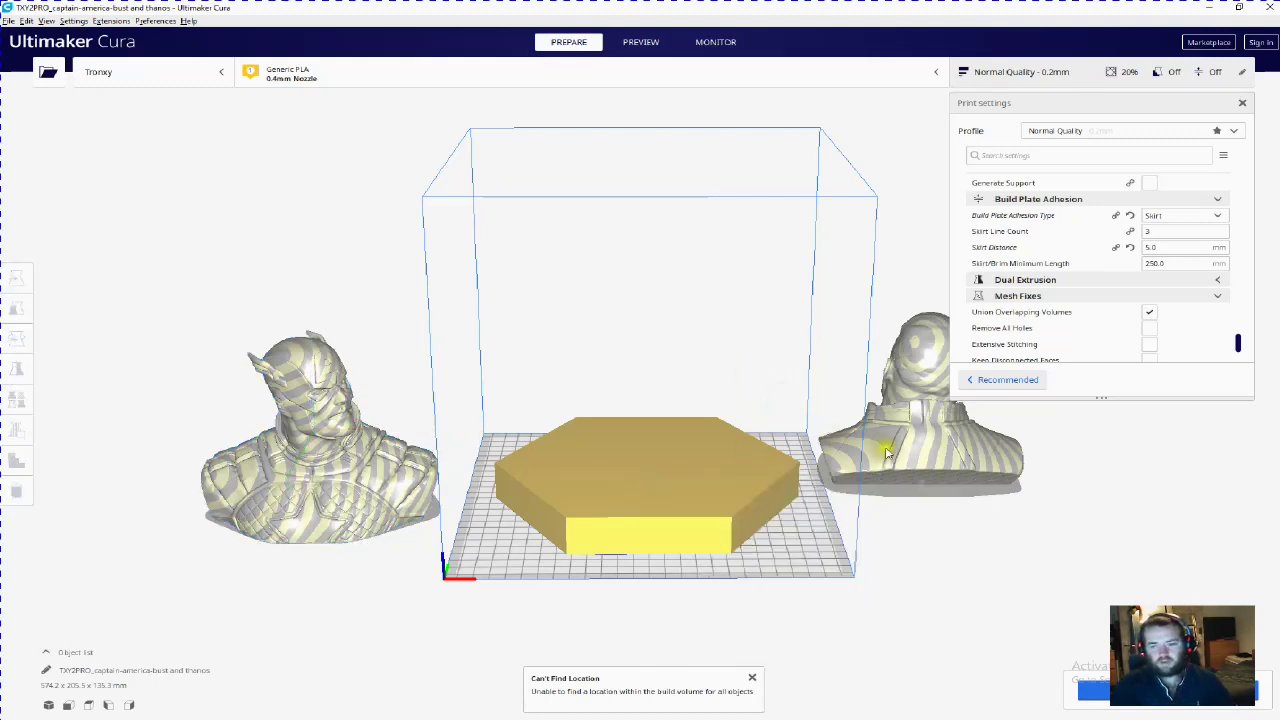